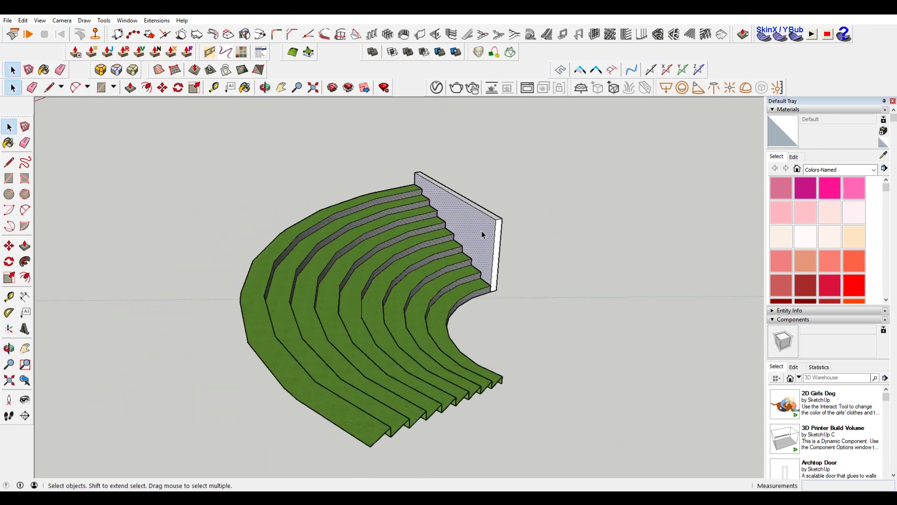
# Select the thin wall slab standing at the end of the curved steps
pyautogui.click(481, 232)
# Make the selected wall slab a component with the definition name 'Wall'
pyautogui.press('o')
pyautogui.moveTo(537, 242); pyautogui.dragTo(448, 285, button='middle')
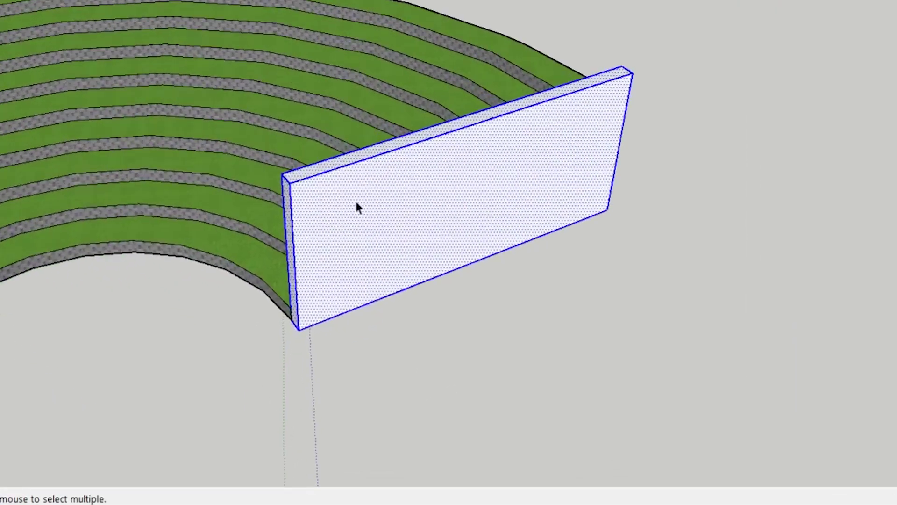
pyautogui.rightClick(420, 292)
pyautogui.click(476, 289)
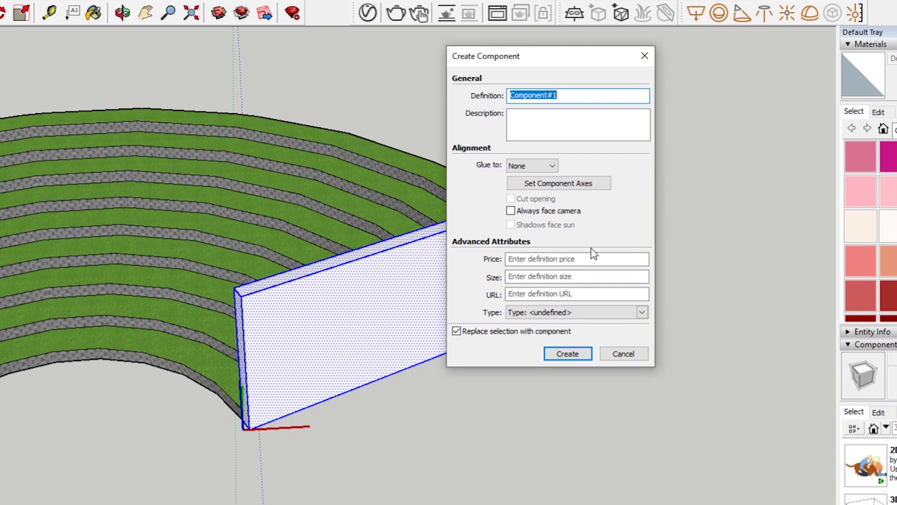
pyautogui.write('Wall')
pyautogui.press('Return')
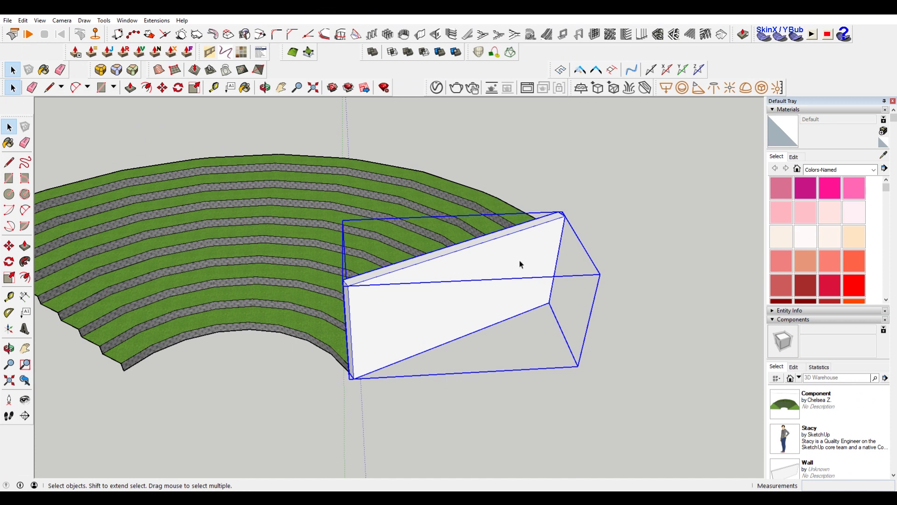
pyautogui.moveTo(520, 265); pyautogui.dragTo(673, 244, button='middle')
# Copy the Wall component from its base corner to the opposite end of the steps
pyautogui.press('m')
pyautogui.moveTo(450, 370); pyautogui.dragTo(393, 403, button='middle')
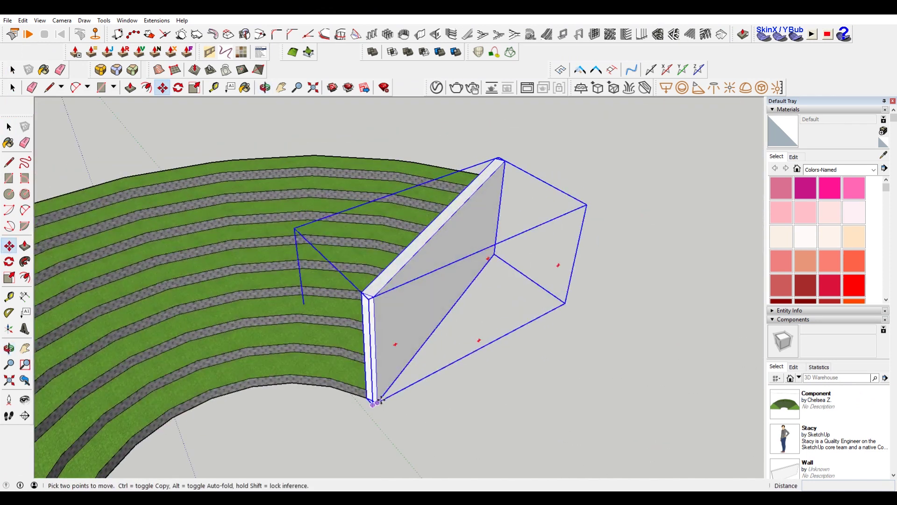
pyautogui.click(380, 401)
pyautogui.press('ctrl')
pyautogui.scroll(-5, 335, 374)
pyautogui.scroll(10, 340, 319)
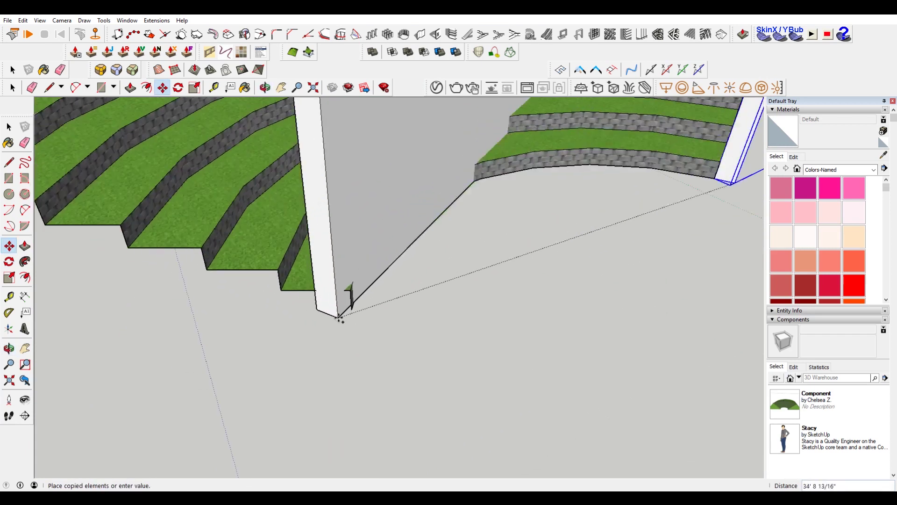
pyautogui.click(345, 311)
# Rotate the wall copy 120° about its corner
pyautogui.press('q')
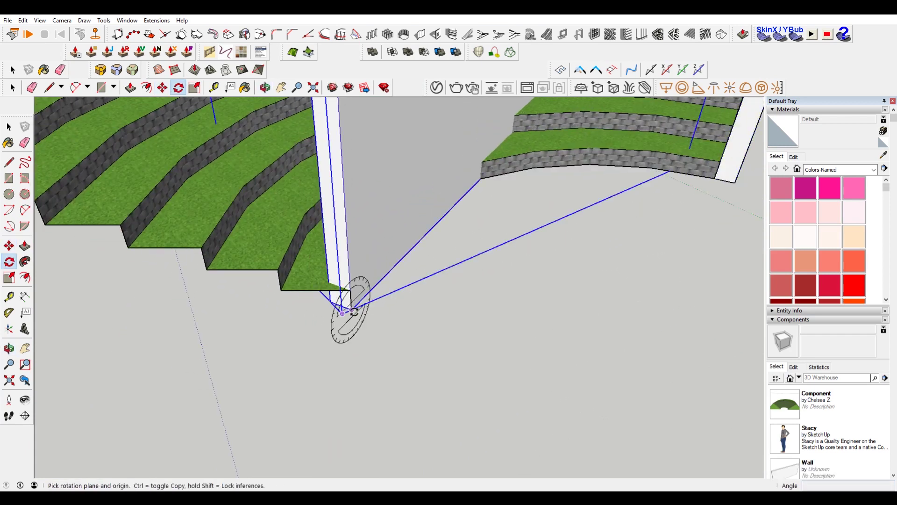
pyautogui.click(352, 309)
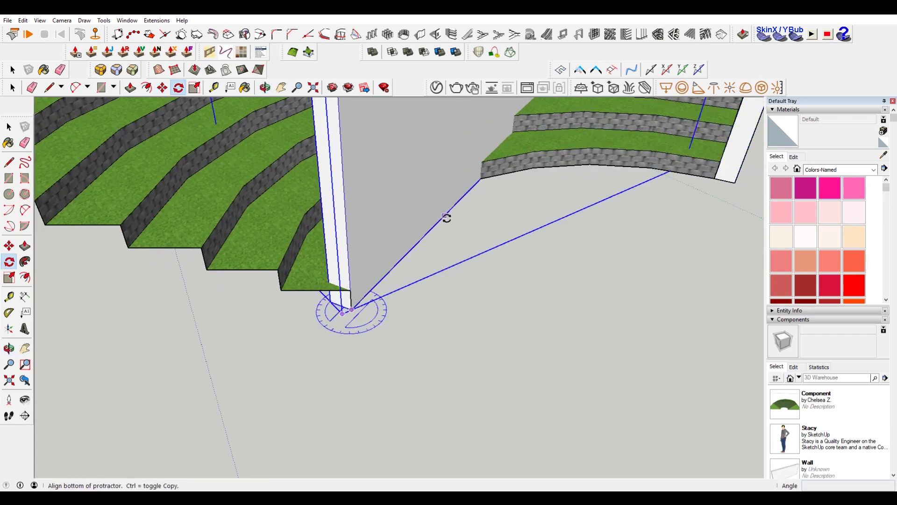
pyautogui.click(446, 218)
pyautogui.scroll(-5, 446, 218)
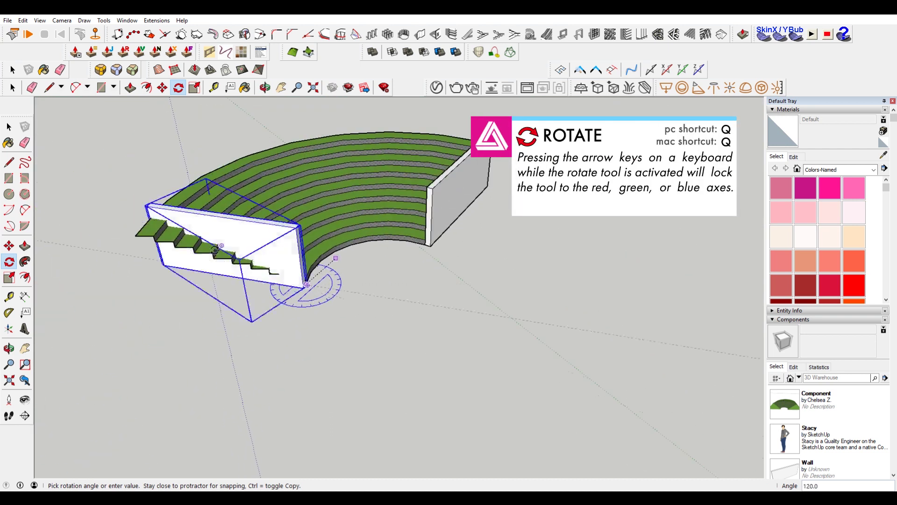
pyautogui.scroll(2, 140, 237)
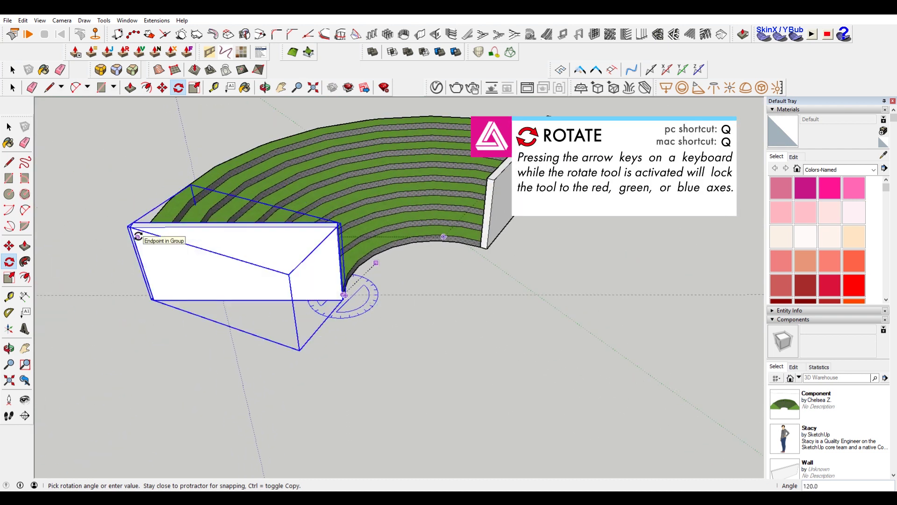
pyautogui.click(138, 236)
# Fine-tune the copy's rotation so it lines up flush with the steps
pyautogui.moveTo(280, 260); pyautogui.dragTo(661, 274, button='middle')
pyautogui.scroll(3, 446, 301)
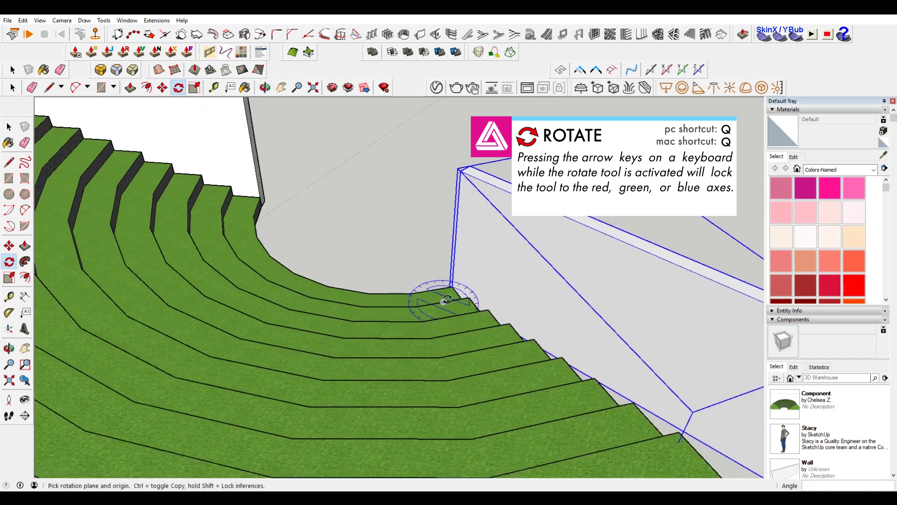
pyautogui.moveTo(452, 286); pyautogui.dragTo(461, 216)
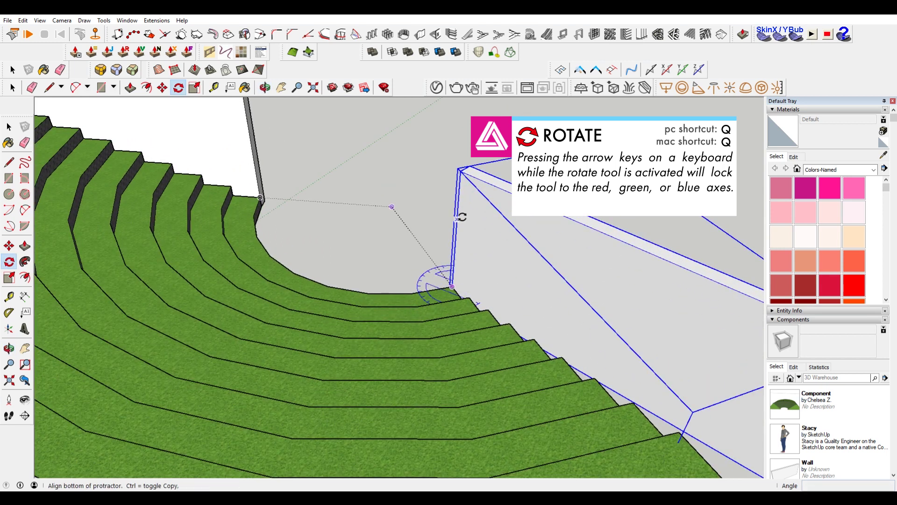
pyautogui.scroll(-3, 467, 252)
pyautogui.scroll(2, 574, 330)
pyautogui.click(541, 303)
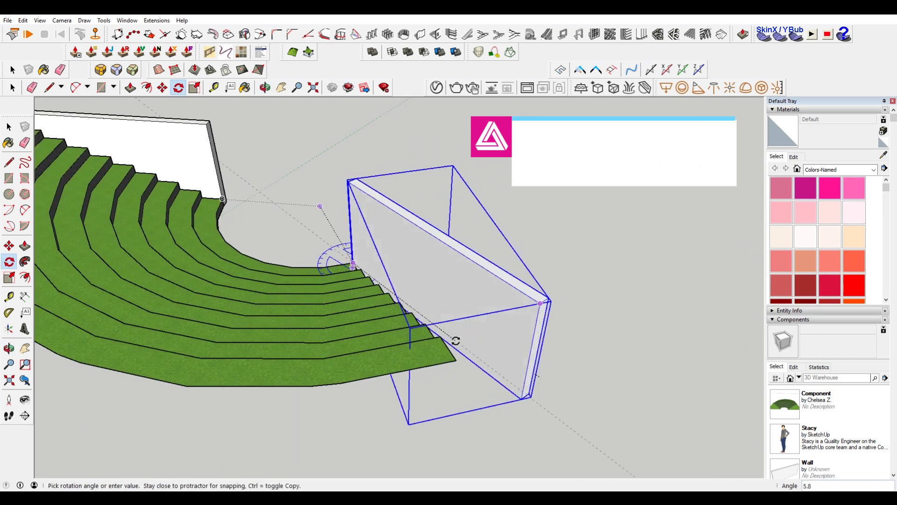
pyautogui.click(457, 363)
pyautogui.moveTo(456, 363); pyautogui.dragTo(245, 291, button='middle')
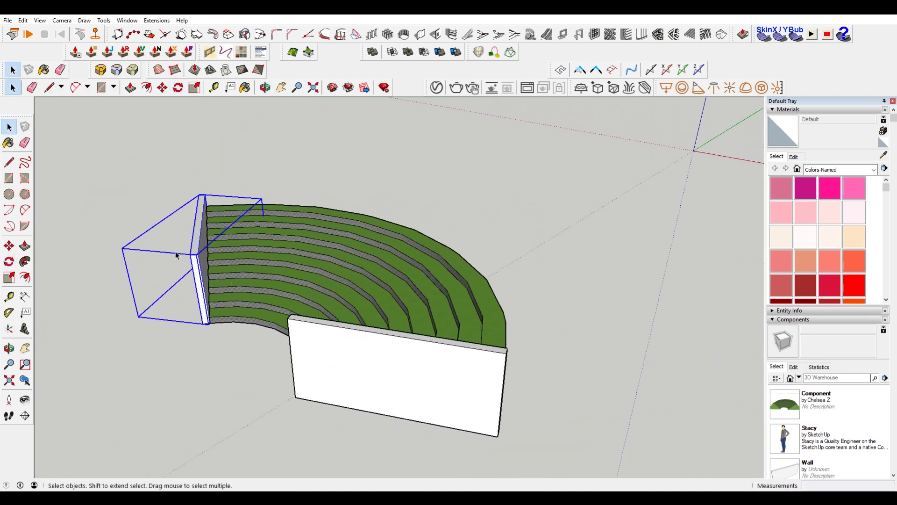
pyautogui.moveTo(446, 323); pyautogui.dragTo(652, 291, button='middle')
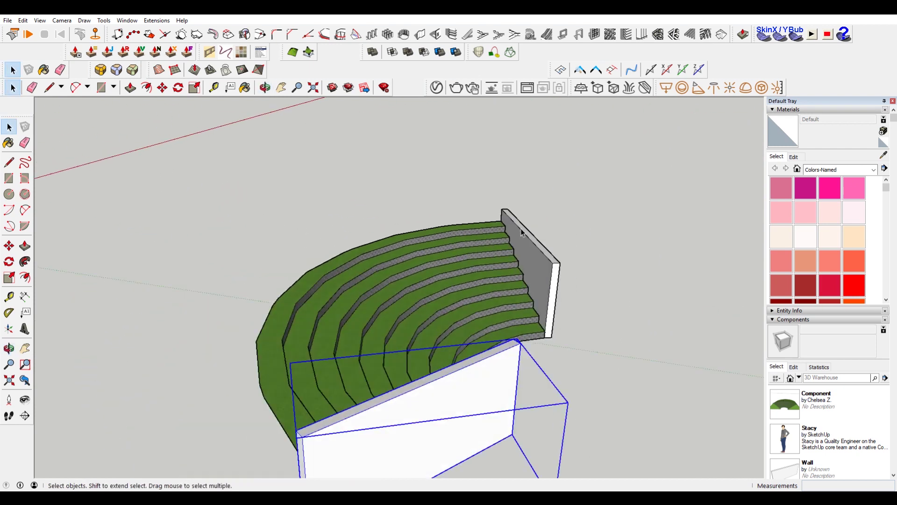
pyautogui.moveTo(584, 329); pyautogui.dragTo(679, 330, button='middle')
pyautogui.moveTo(561, 334); pyautogui.dragTo(224, 321, button='middle')
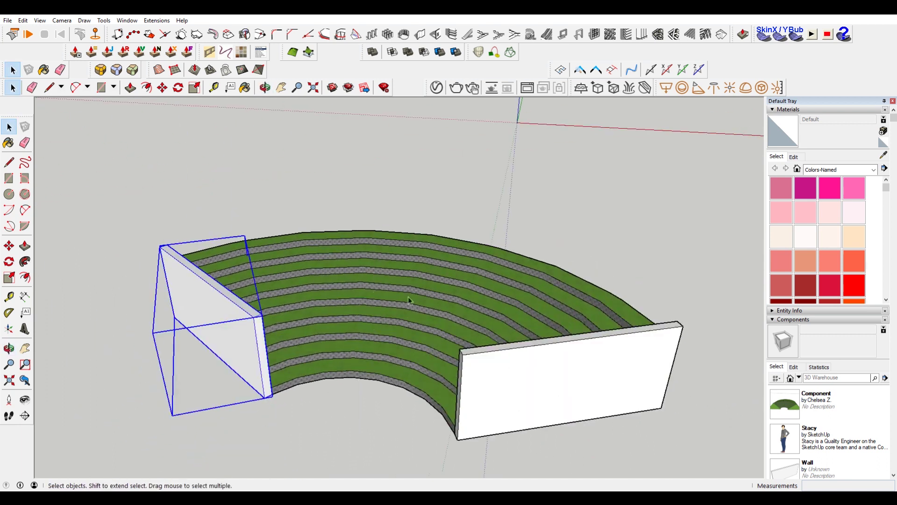
pyautogui.moveTo(408, 300); pyautogui.dragTo(333, 176, button='middle')
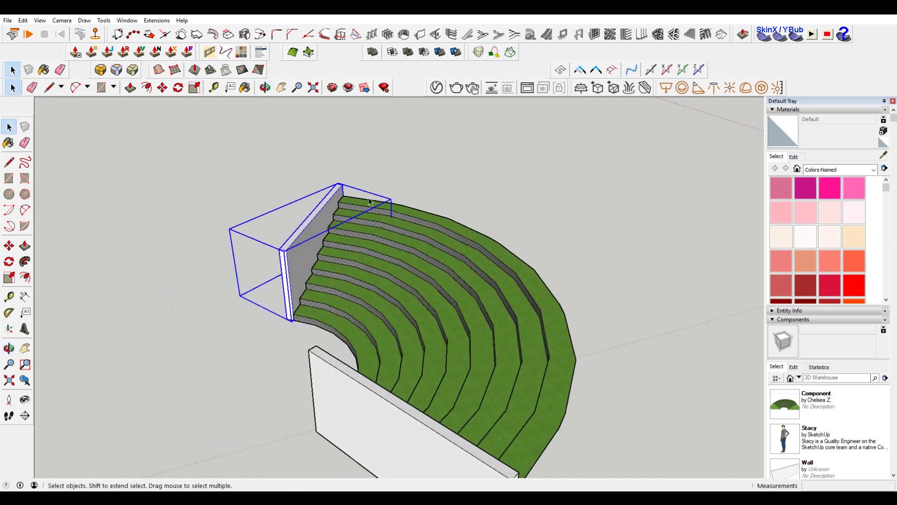
pyautogui.moveTo(369, 201); pyautogui.dragTo(489, 360, button='middle')
pyautogui.moveTo(552, 232); pyautogui.dragTo(327, 328, button='middle')
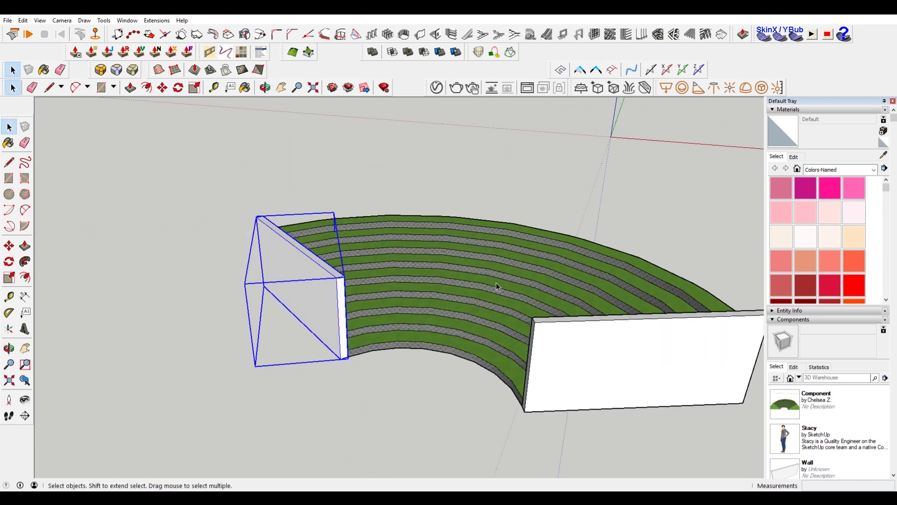
pyautogui.moveTo(497, 286); pyautogui.dragTo(687, 296, button='middle')
pyautogui.moveTo(411, 258); pyautogui.dragTo(609, 246, button='middle')
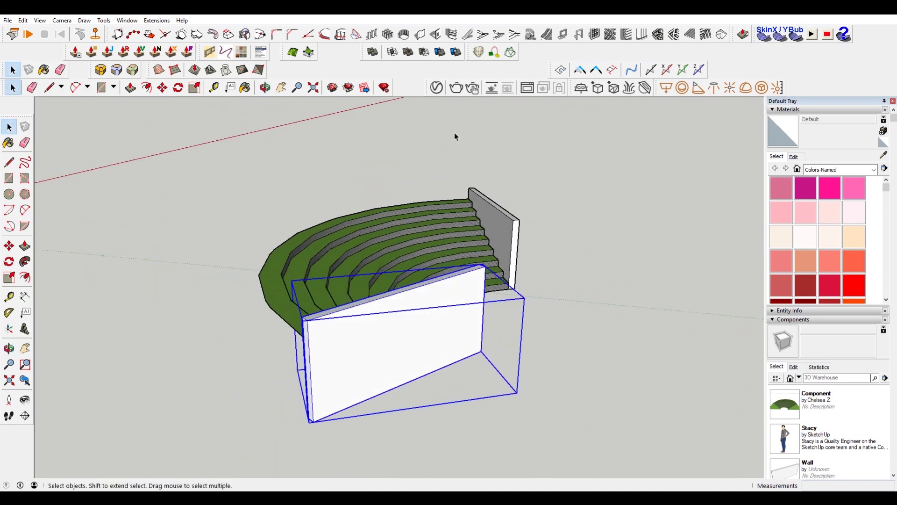
pyautogui.moveTo(454, 136); pyautogui.dragTo(727, 296, button='middle')
pyautogui.scroll(3, 570, 246)
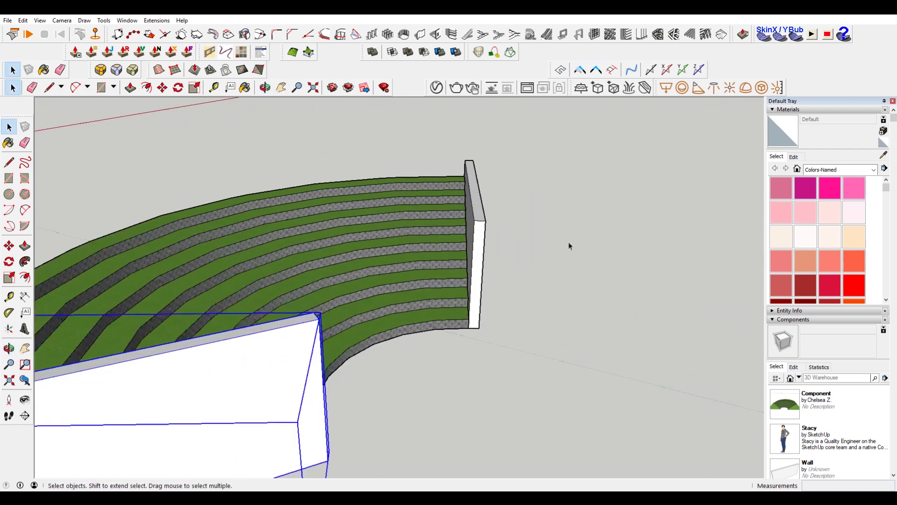
pyautogui.moveTo(569, 247); pyautogui.dragTo(477, 160, button='middle')
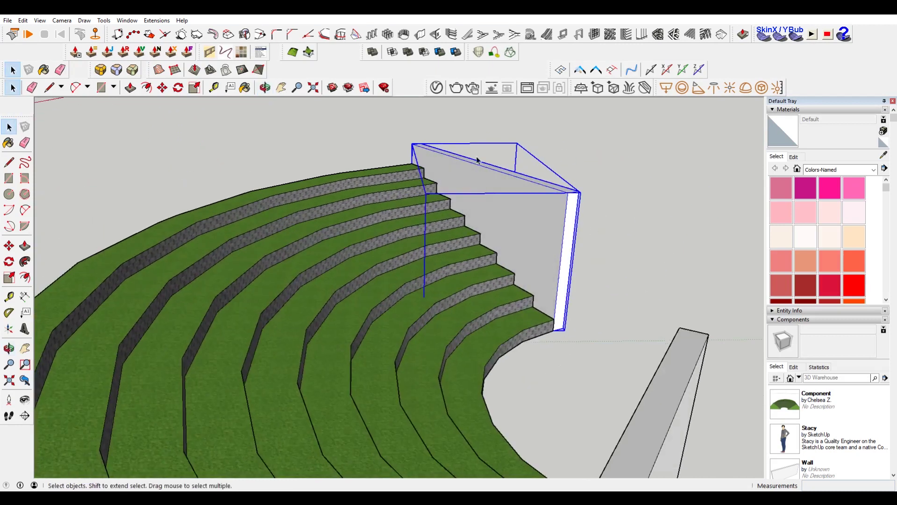
pyautogui.moveTo(628, 236); pyautogui.dragTo(570, 226, button='middle')
pyautogui.doubleClick(551, 217)
pyautogui.press('l')
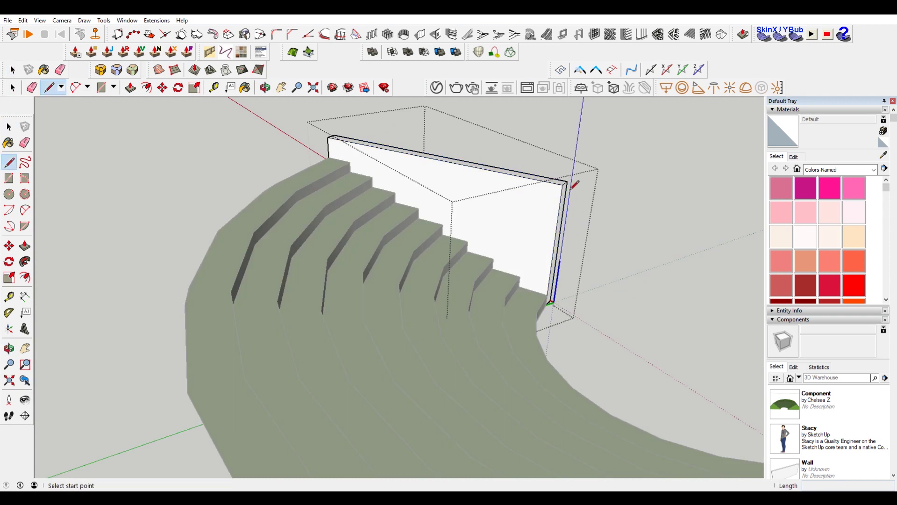
pyautogui.click(562, 185)
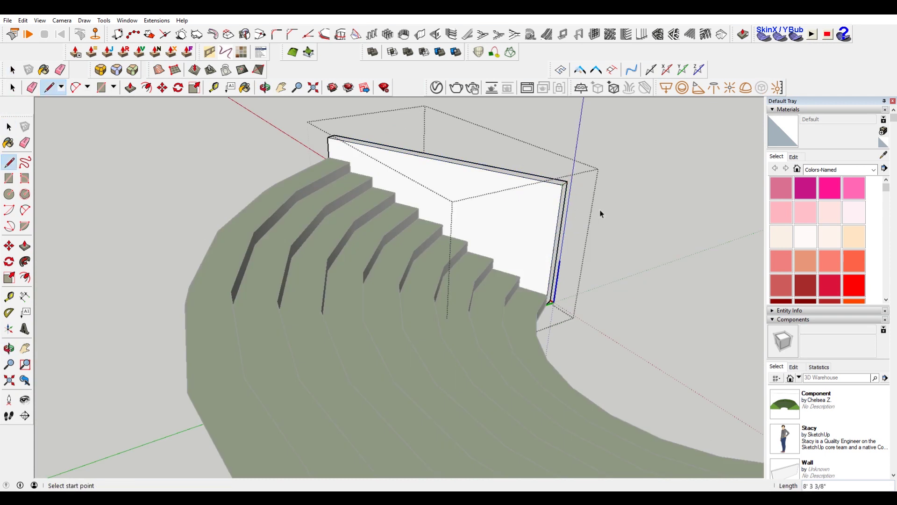
pyautogui.press('space')
pyautogui.press('l')
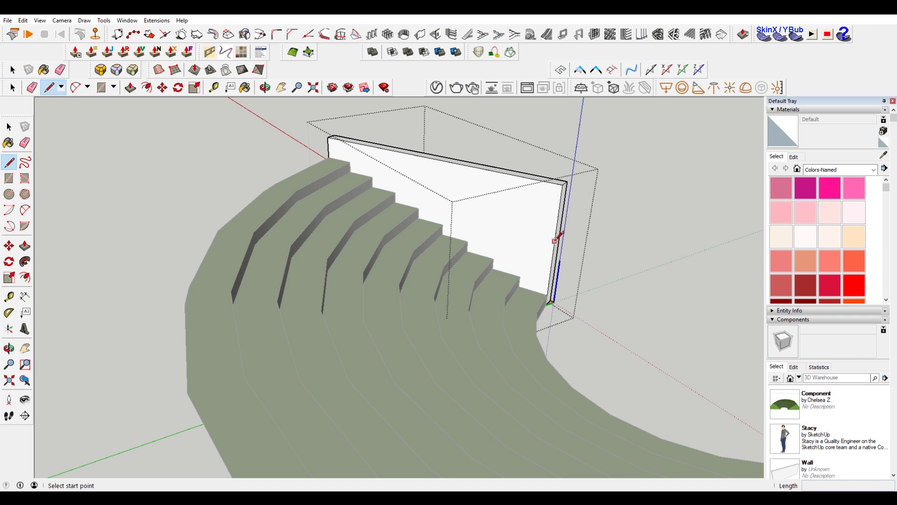
pyautogui.moveTo(554, 246); pyautogui.dragTo(582, 186, button='middle')
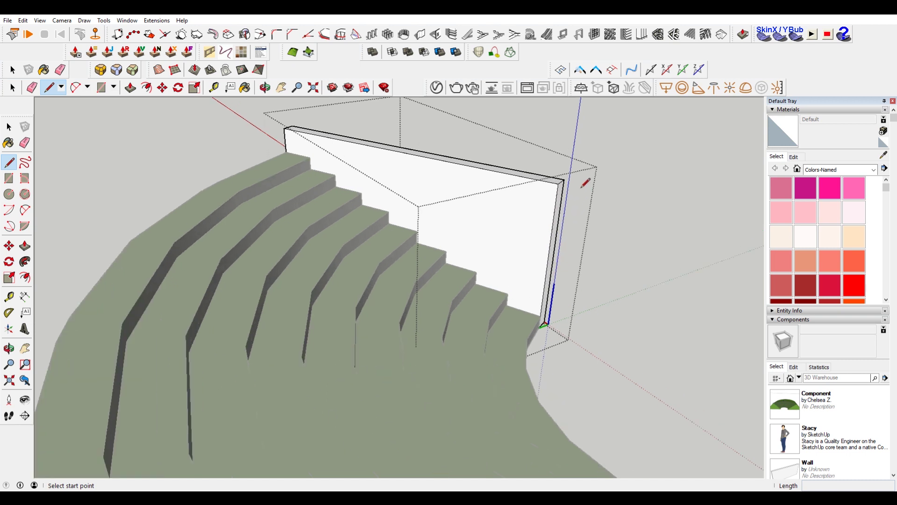
pyautogui.press('m')
pyautogui.scroll(2, 575, 187)
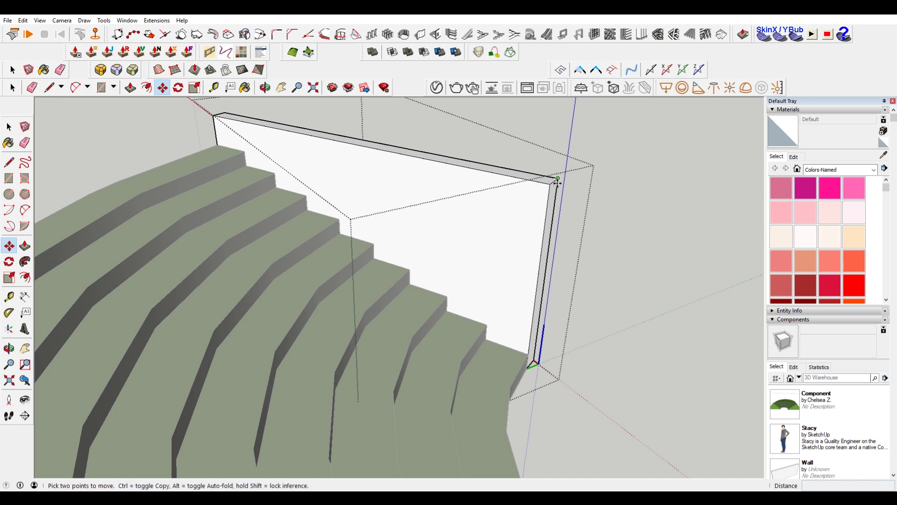
pyautogui.scroll(2, 557, 178)
pyautogui.press('space')
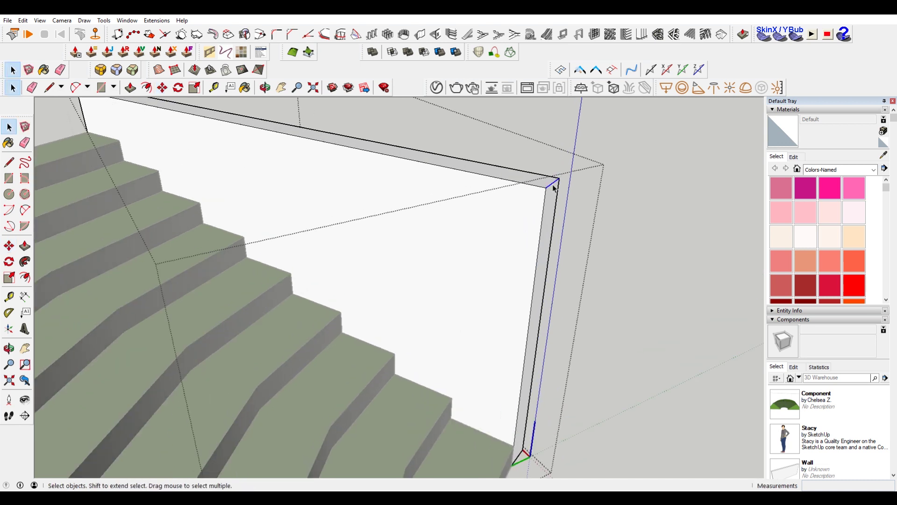
pyautogui.press('m')
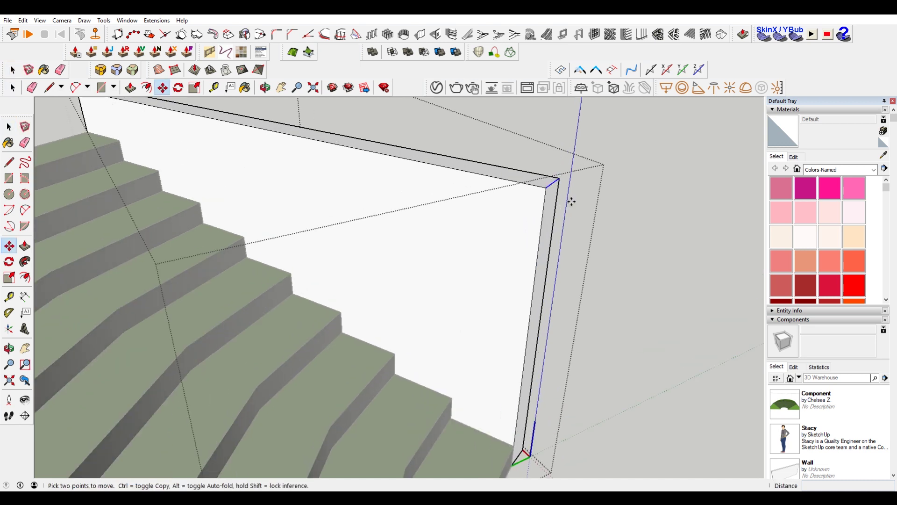
pyautogui.click(545, 189)
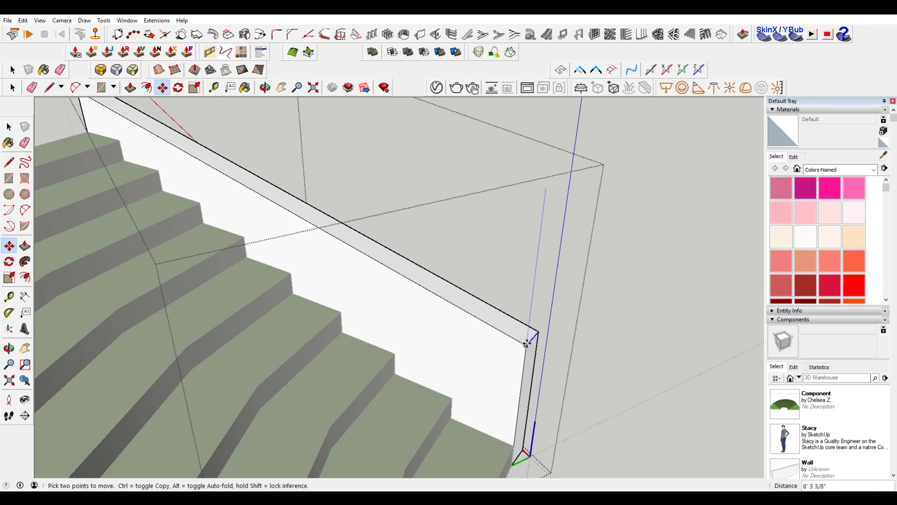
pyautogui.moveTo(526, 345); pyautogui.dragTo(495, 260, button='middle')
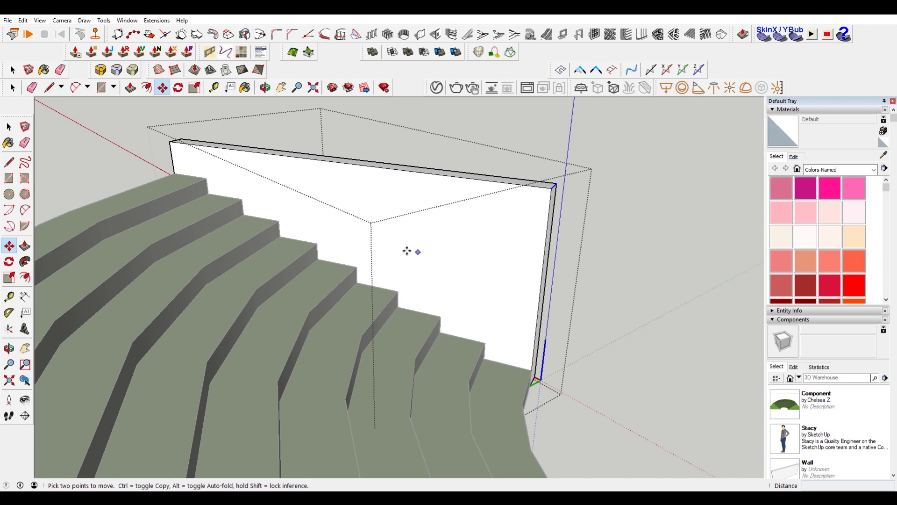
pyautogui.press('l')
# Draw a sloped line along the stair corners and move it to the wall's top corner
pyautogui.click(206, 178)
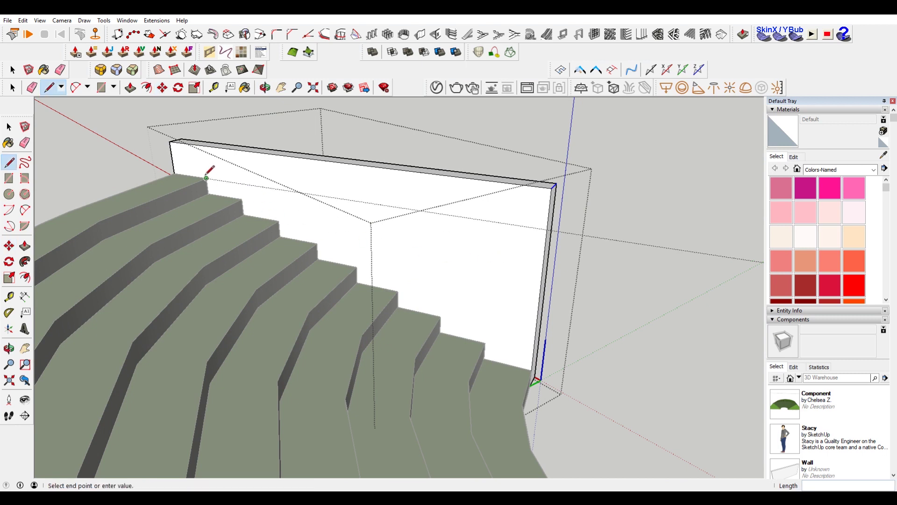
pyautogui.click(485, 342)
pyautogui.press('space')
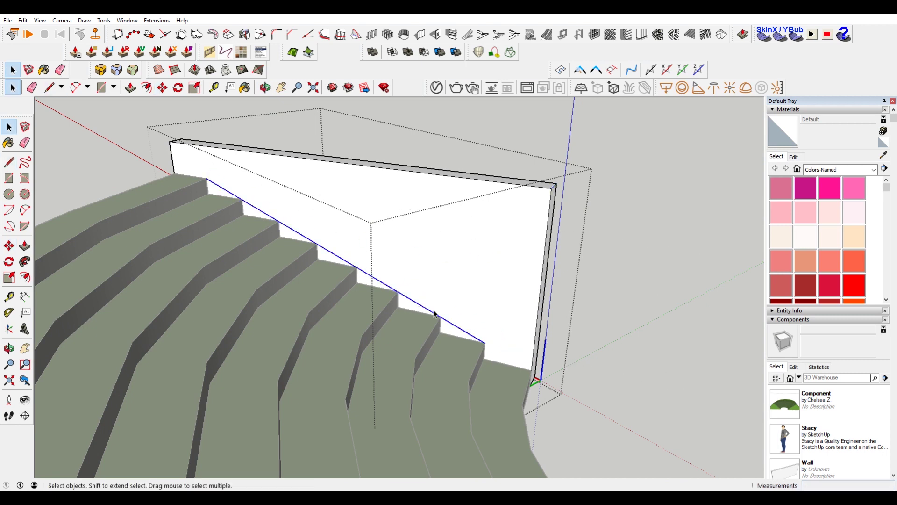
pyautogui.press('m')
pyautogui.click(206, 178)
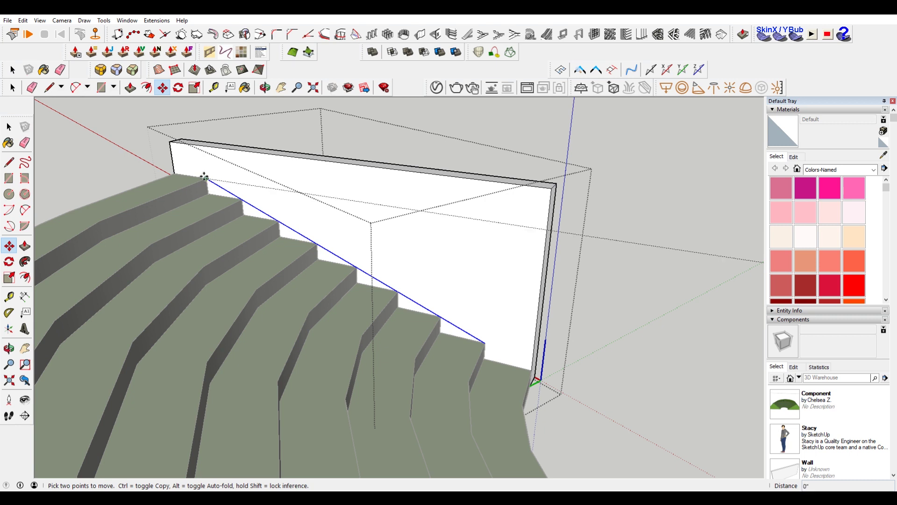
pyautogui.click(170, 142)
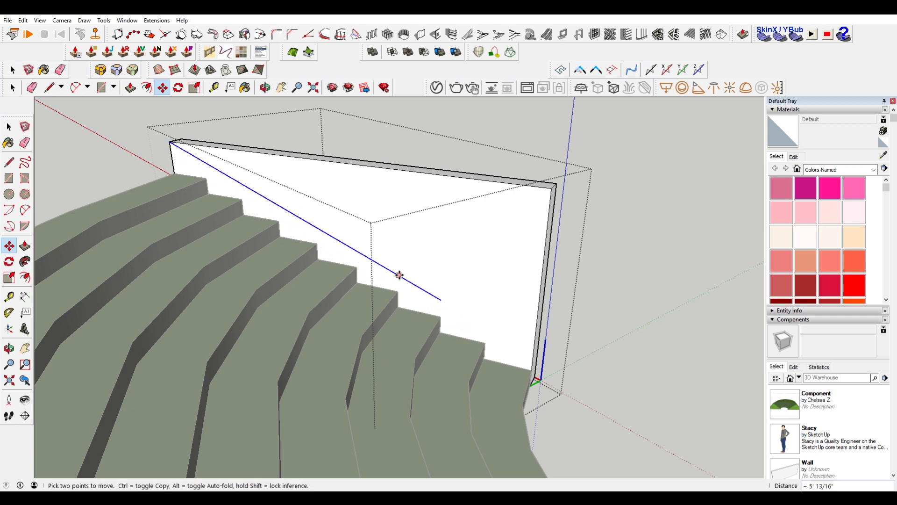
# Draw the diagonal across the wall face from its top corner and erase the overhang
pyautogui.hotkey('ctrl', 'h')
pyautogui.hotkey('ctrl', 'h')
pyautogui.press('l')
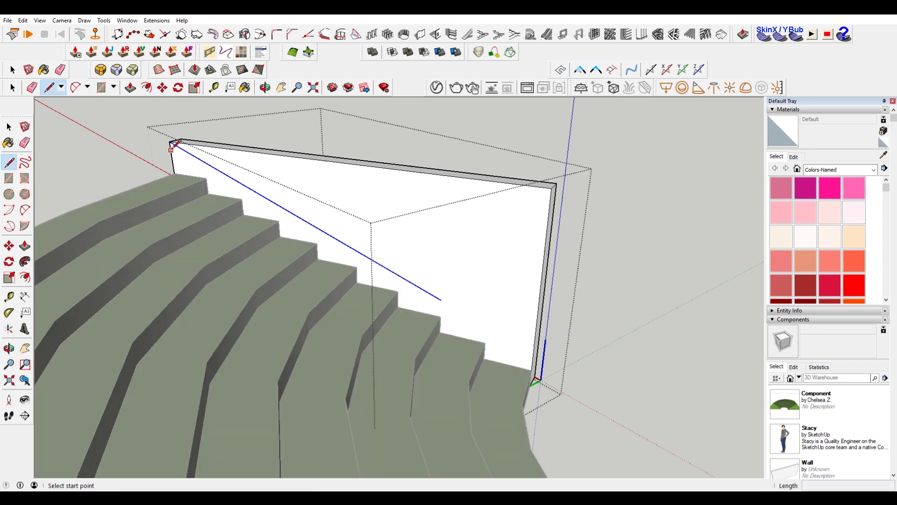
pyautogui.click(170, 141)
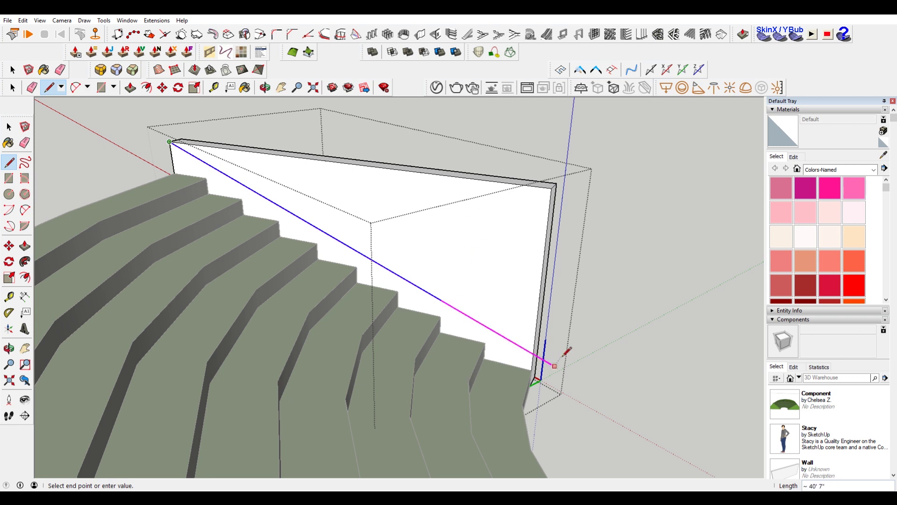
pyautogui.click(604, 395)
pyautogui.press('e')
pyautogui.click(571, 376)
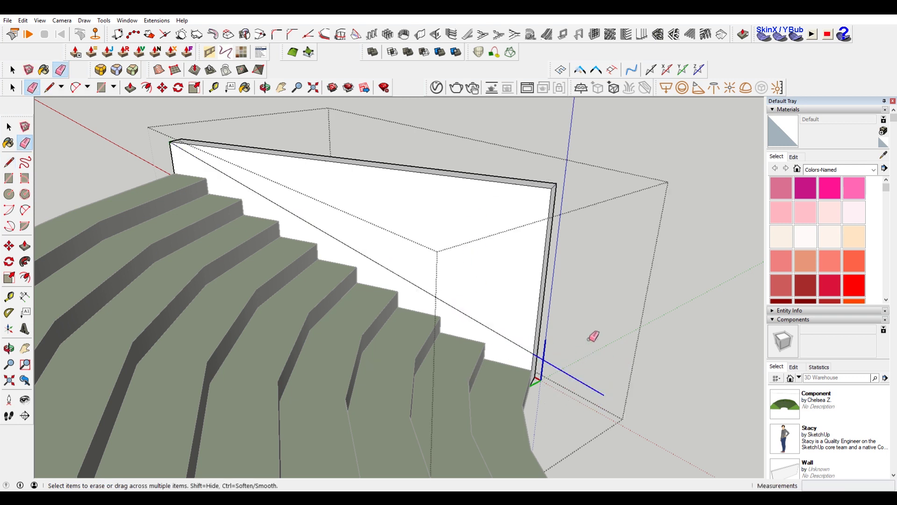
# Push the upper triangle of the wall away, leaving a sloping strip
pyautogui.press('p')
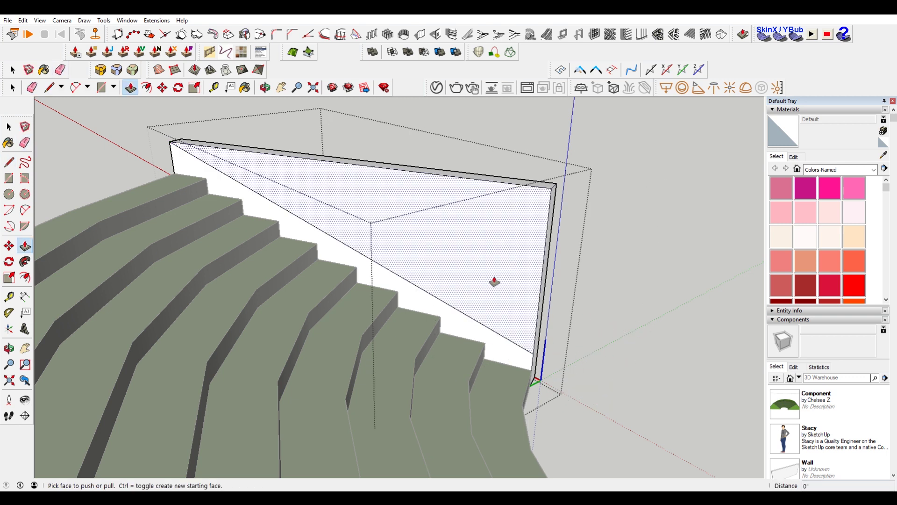
pyautogui.click(494, 282)
pyautogui.click(509, 273)
pyautogui.press('e')
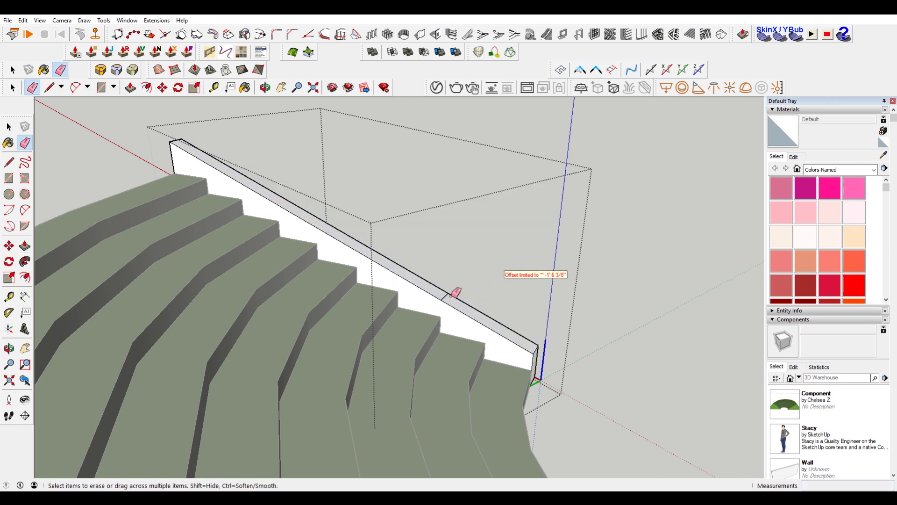
pyautogui.moveTo(487, 292); pyautogui.dragTo(269, 277, button='middle')
pyautogui.press('space')
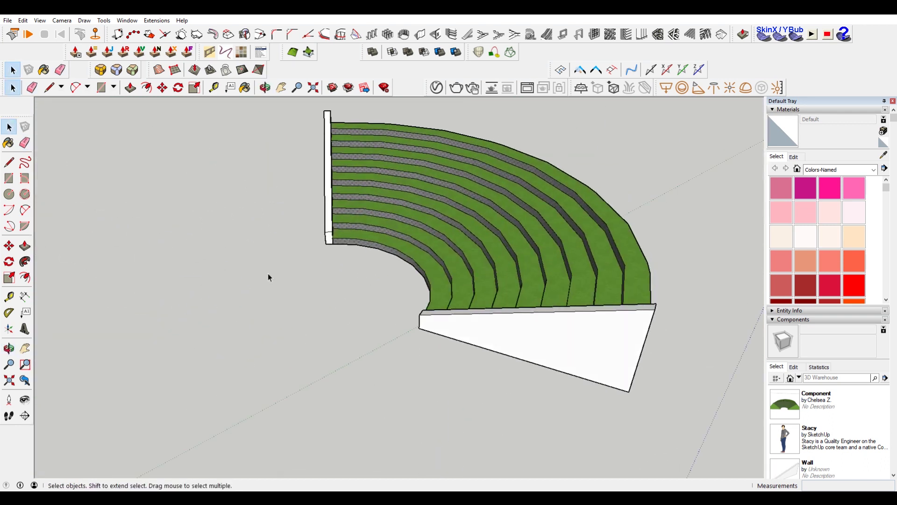
pyautogui.moveTo(451, 267); pyautogui.dragTo(659, 276, button='middle')
pyautogui.moveTo(326, 292); pyautogui.dragTo(579, 254, button='middle')
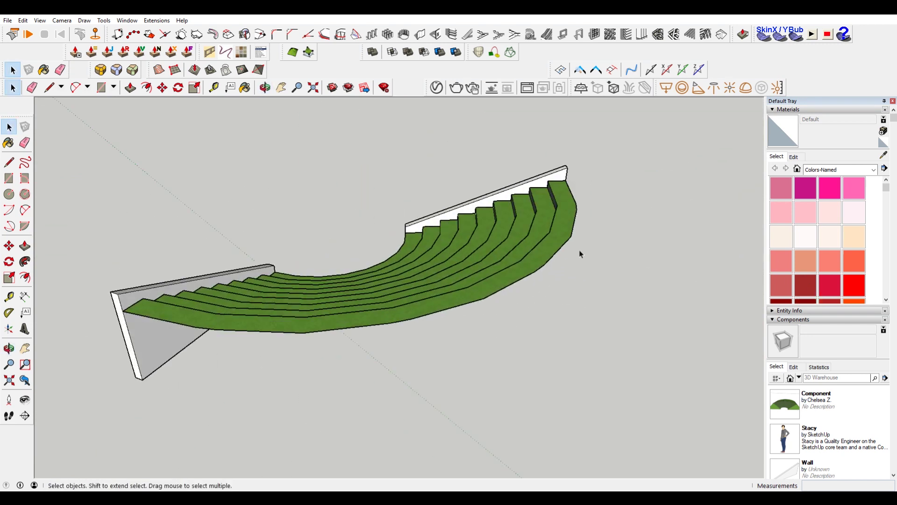
pyautogui.moveTo(483, 379); pyautogui.dragTo(675, 260, button='middle')
pyautogui.scroll(5, 419, 237)
pyautogui.moveTo(419, 237); pyautogui.dragTo(348, 255, button='middle')
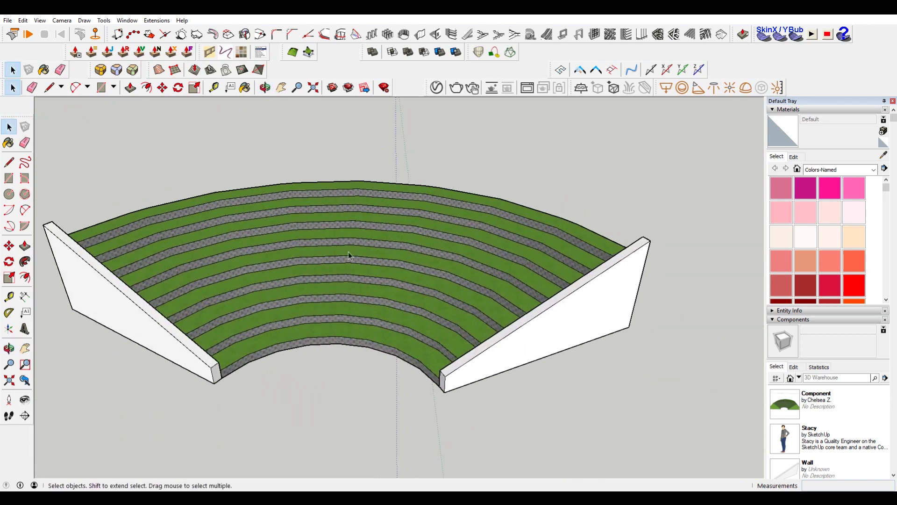
pyautogui.moveTo(600, 276); pyautogui.dragTo(620, 296, button='middle')
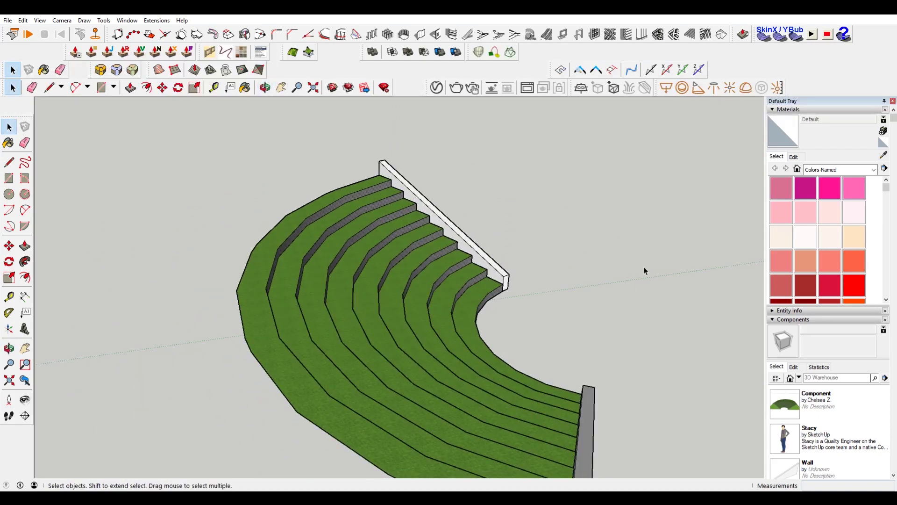
pyautogui.moveTo(643, 270); pyautogui.dragTo(141, 279, button='middle')
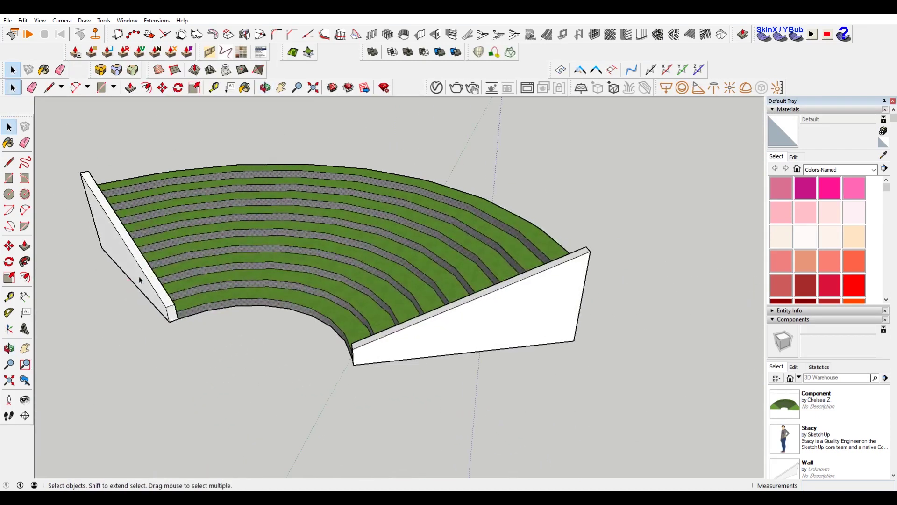
pyautogui.moveTo(482, 334); pyautogui.dragTo(562, 280, button='middle')
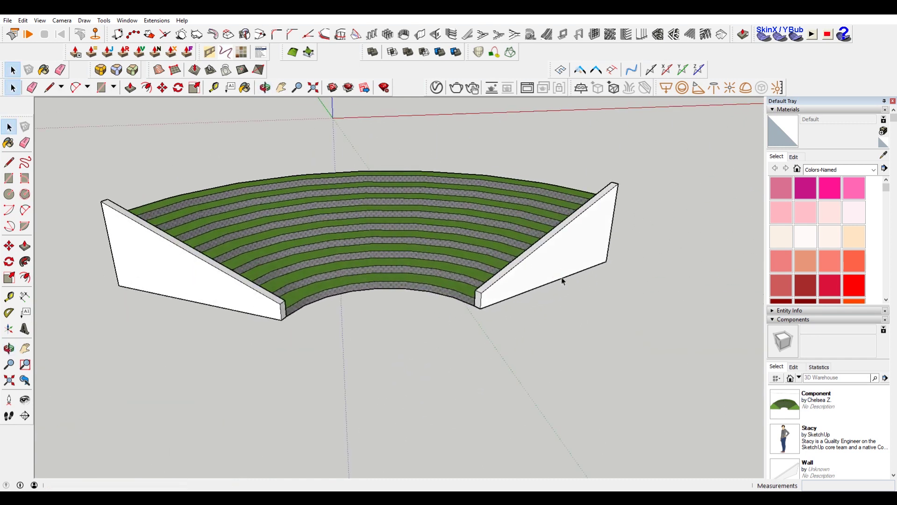